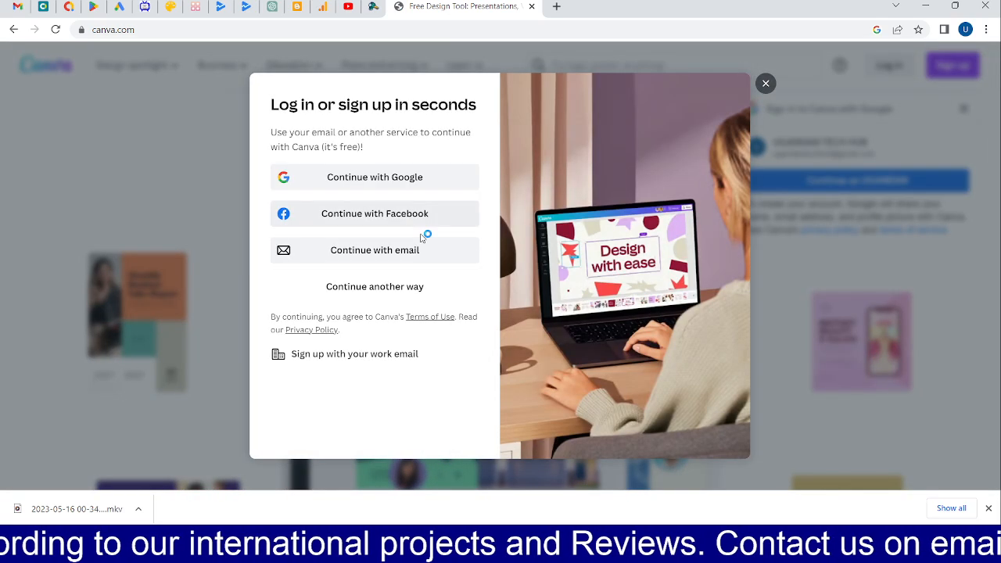
Step: Sign in with Google and complete onboarding as a university student, skipping the team invitations
{"action": "left_click", "coordinate": [357, 187]}
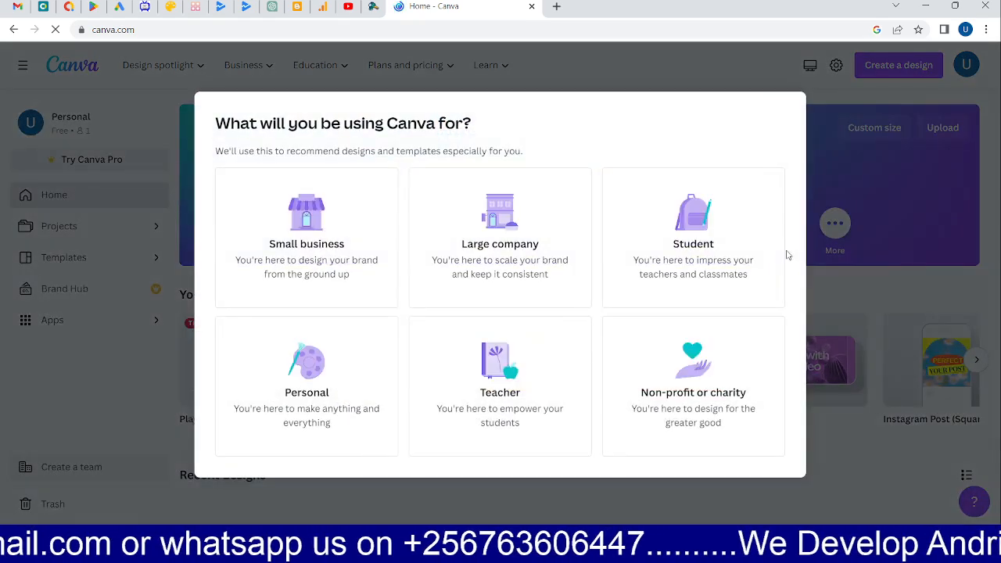
{"action": "left_click", "coordinate": [692, 256]}
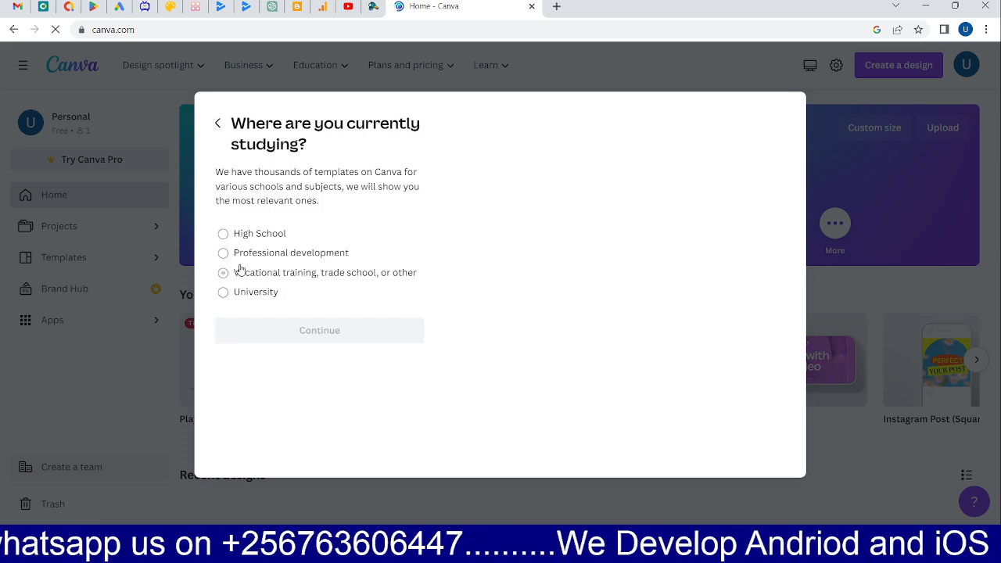
{"action": "left_click", "coordinate": [223, 233]}
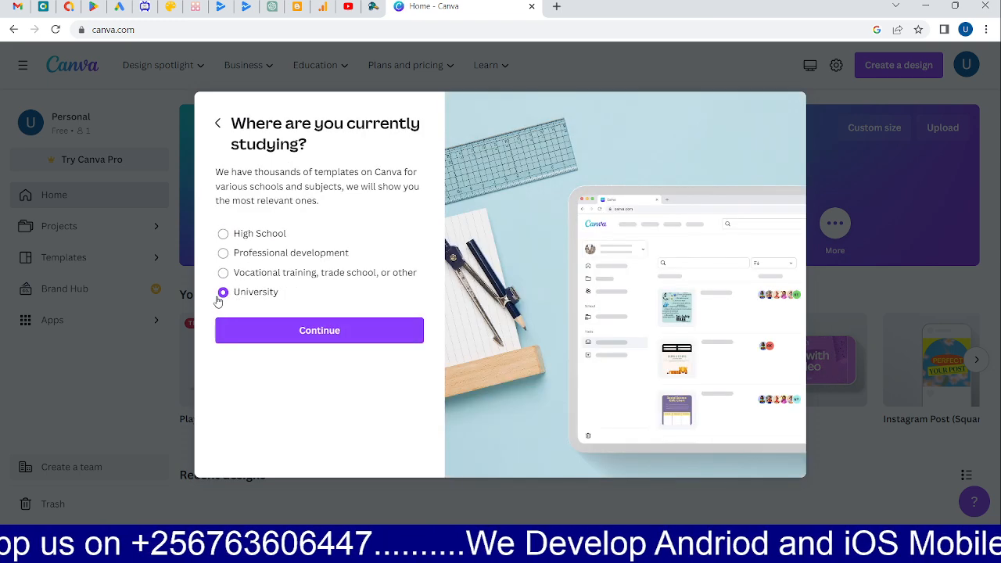
{"action": "left_click", "coordinate": [289, 339]}
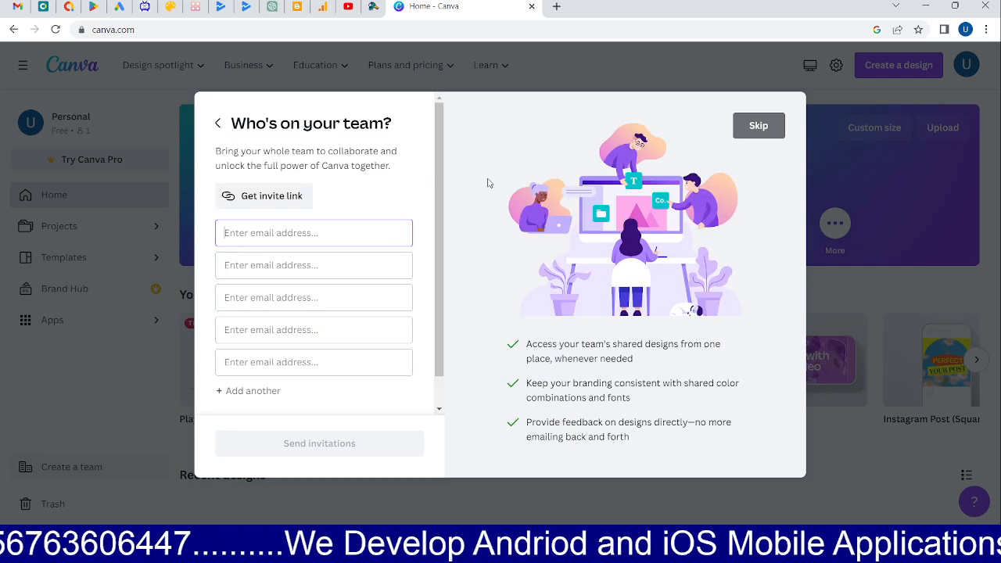
{"action": "left_click", "coordinate": [757, 127]}
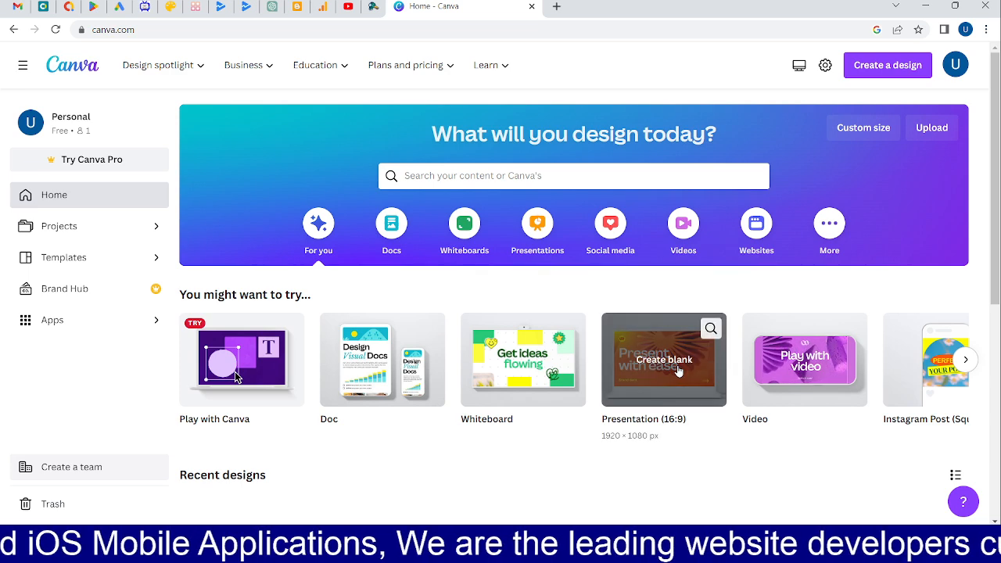
Step: Search the design types for "youtube" and create a blank YouTube Thumbnail design
{"action": "mouse_move", "coordinate": [353, 358]}
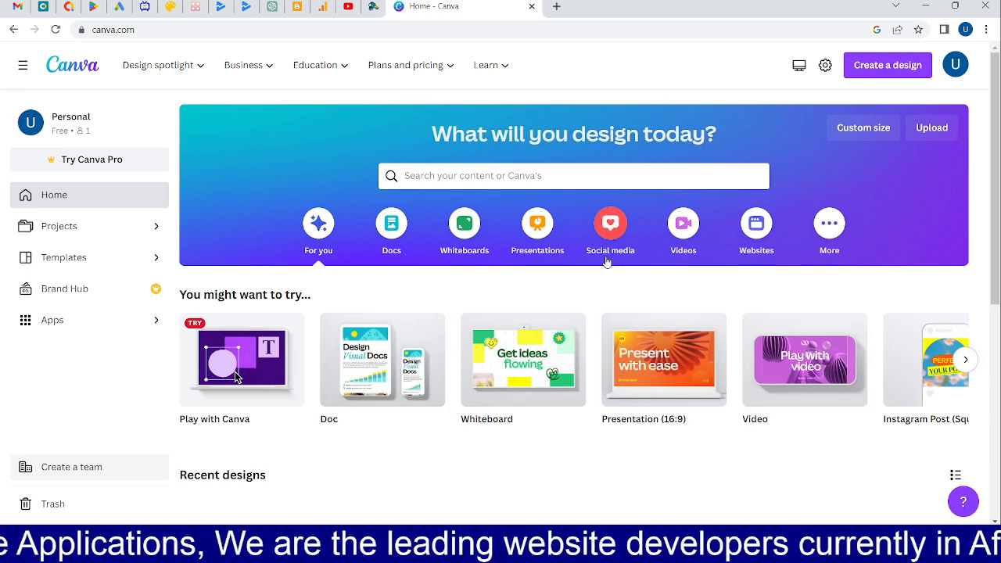
{"action": "left_click", "coordinate": [886, 68]}
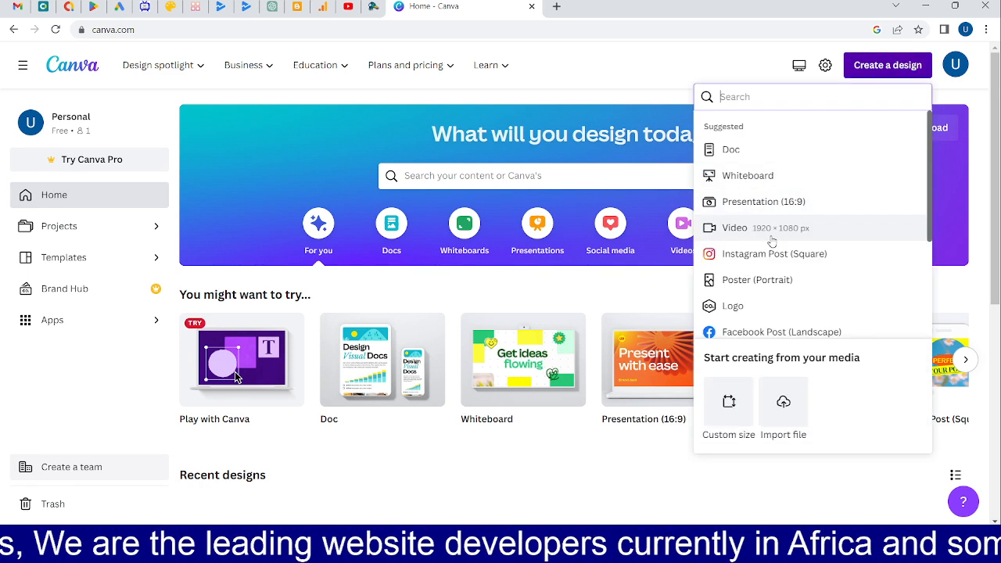
{"action": "type", "text": "y"}
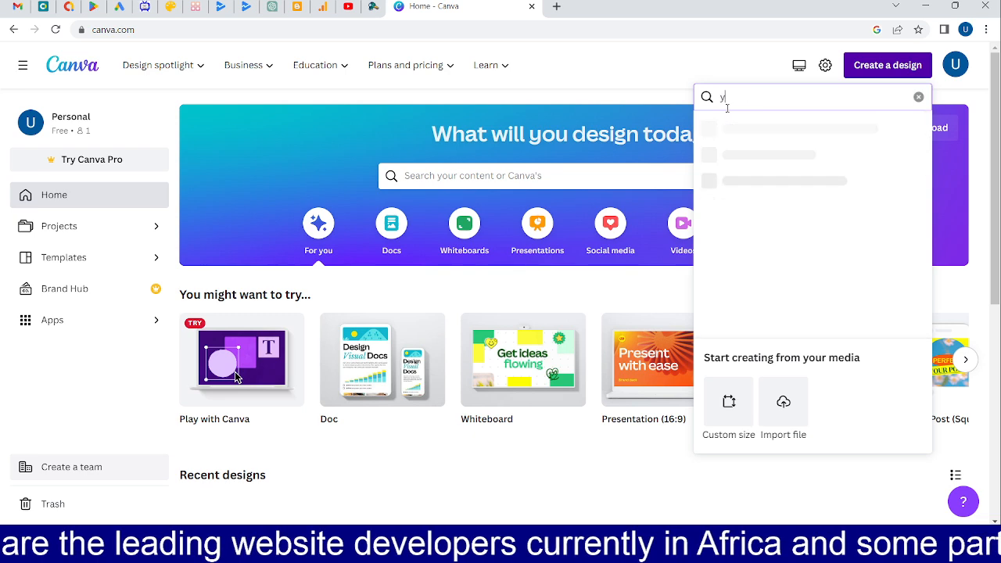
{"action": "type", "text": "outube"}
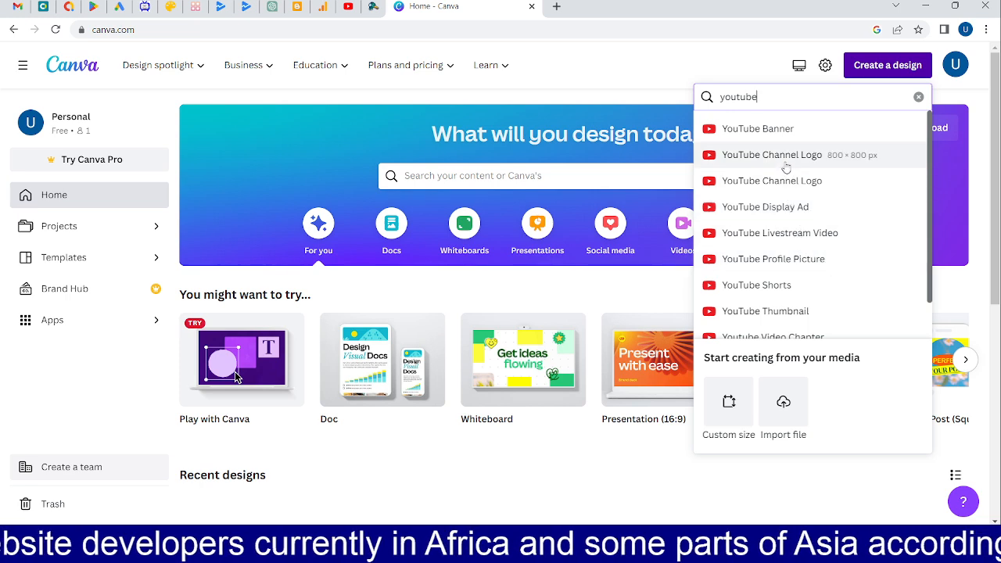
{"action": "left_click", "coordinate": [785, 312]}
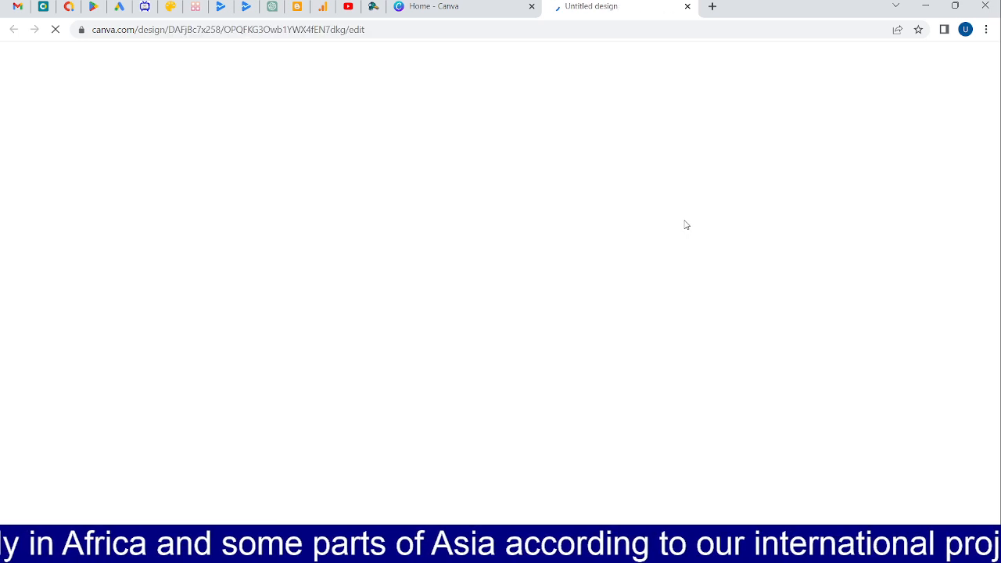
{"action": "left_click", "coordinate": [468, 7]}
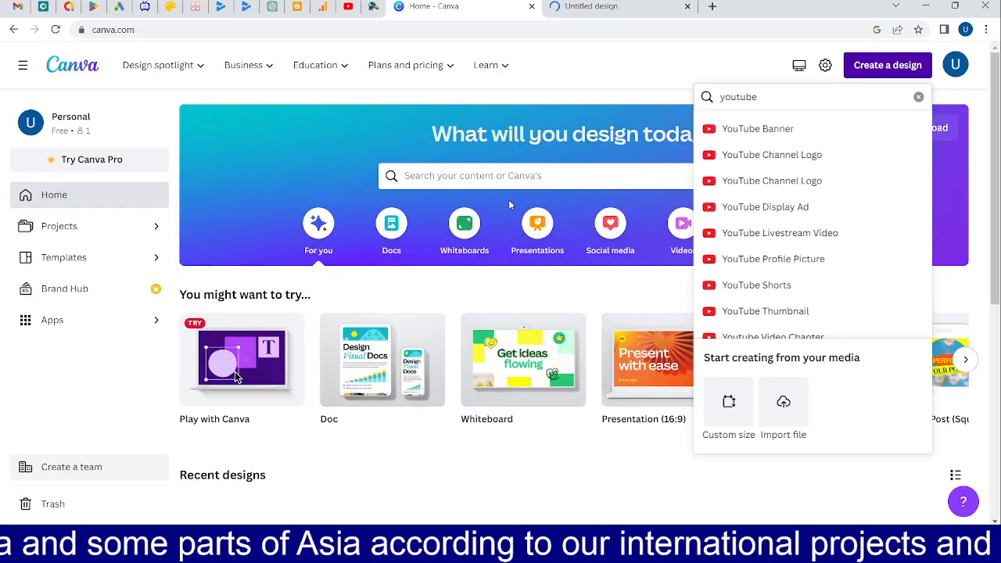
{"action": "left_click", "coordinate": [617, 67]}
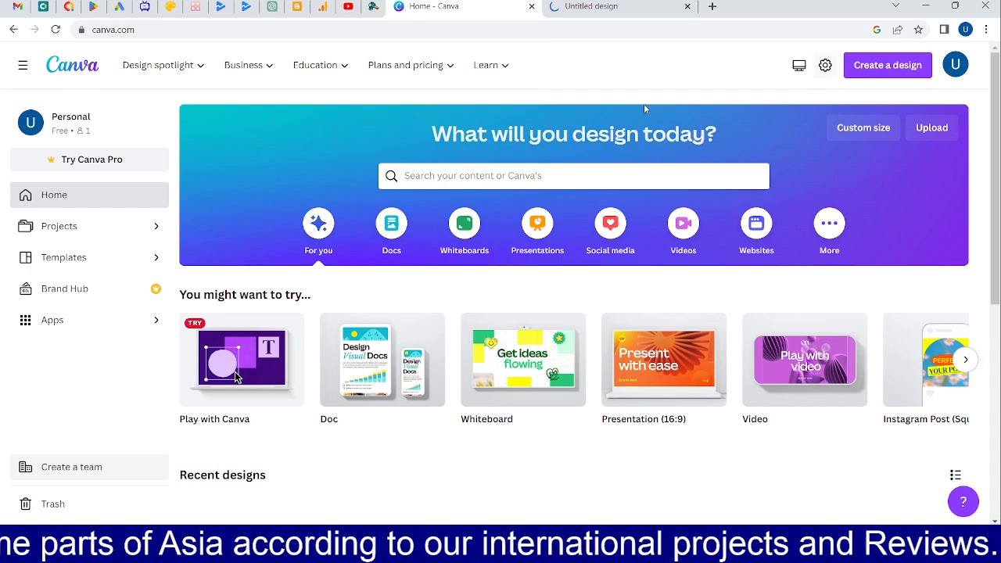
{"action": "scroll", "coordinate": [643, 322], "scroll_direction": "down", "scroll_amount": 2}
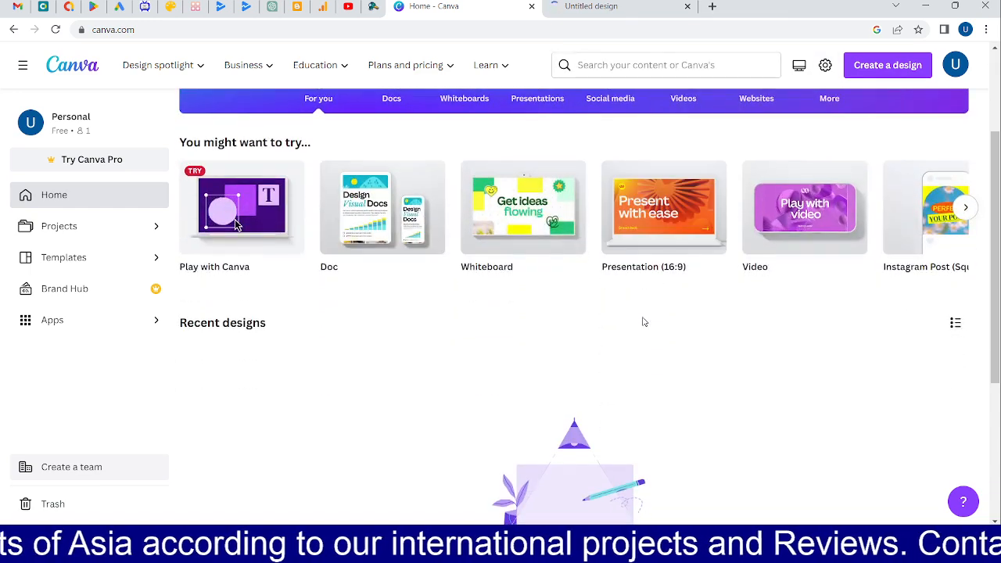
{"action": "scroll", "coordinate": [643, 322], "scroll_direction": "down", "scroll_amount": 2}
{"action": "scroll", "coordinate": [643, 322], "scroll_direction": "up", "scroll_amount": 3}
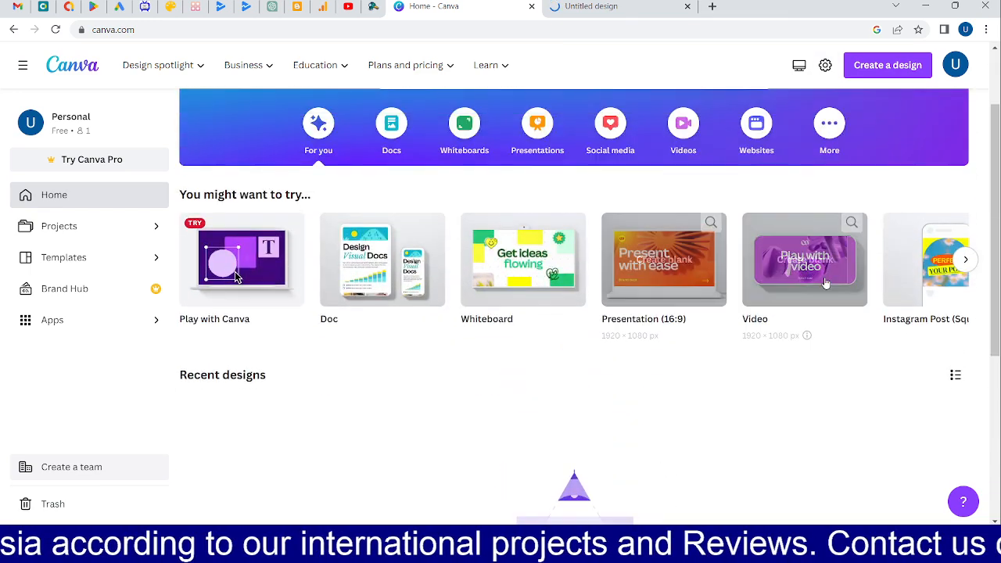
{"action": "left_click", "coordinate": [600, 9]}
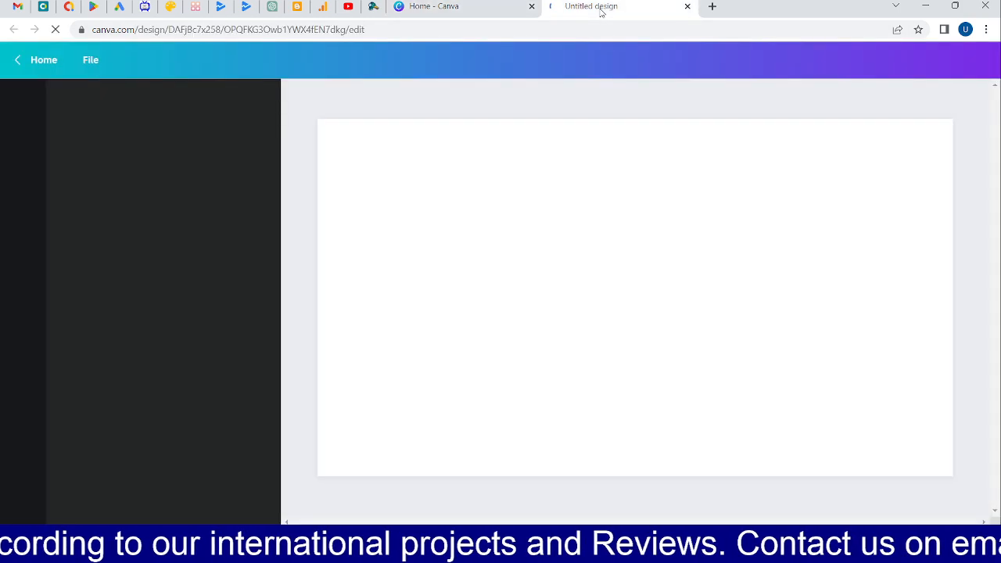
{"action": "left_click", "coordinate": [436, 11]}
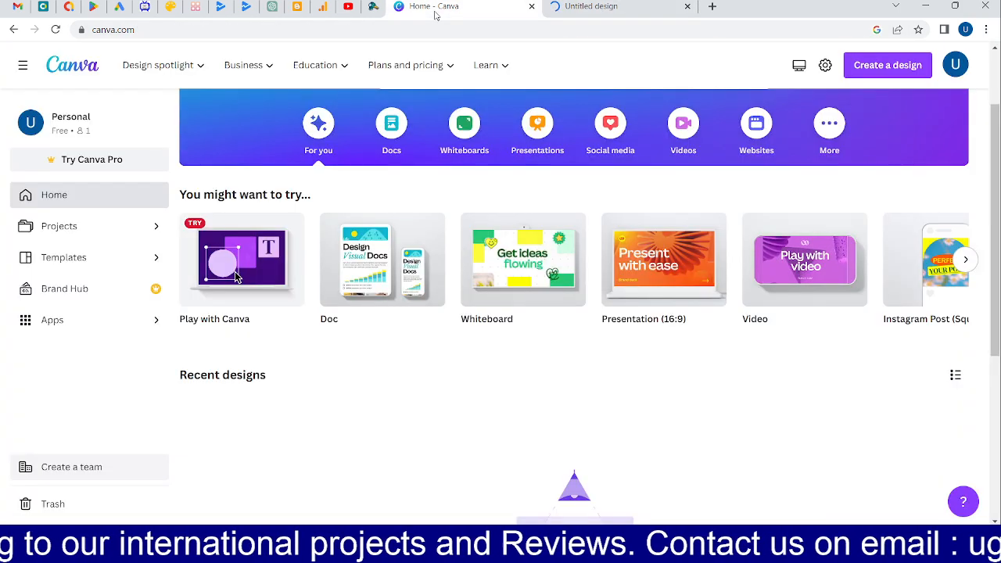
{"action": "scroll", "coordinate": [418, 261], "scroll_direction": "down", "scroll_amount": 1}
{"action": "scroll", "coordinate": [418, 260], "scroll_direction": "down", "scroll_amount": 2}
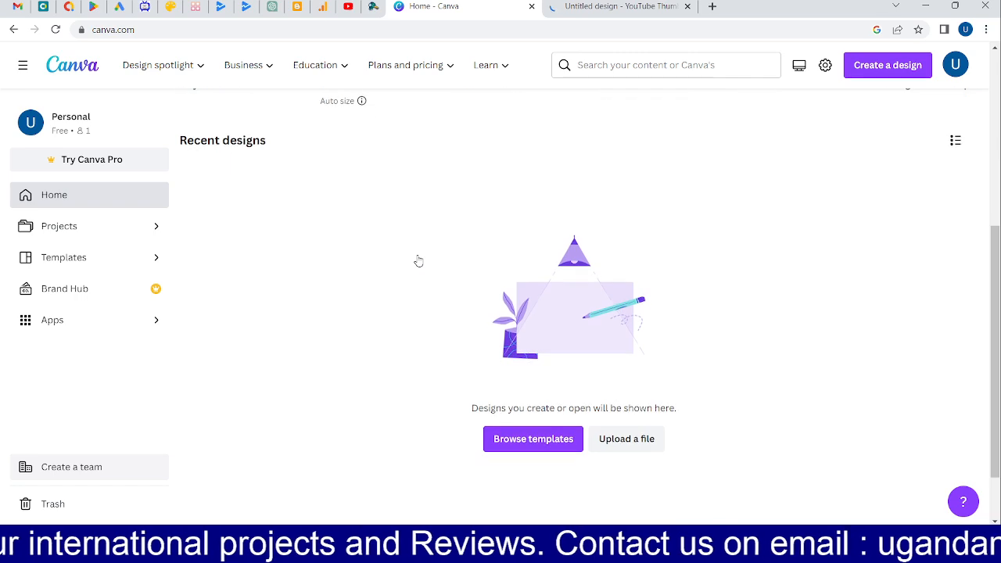
{"action": "scroll", "coordinate": [418, 261], "scroll_direction": "up", "scroll_amount": 4}
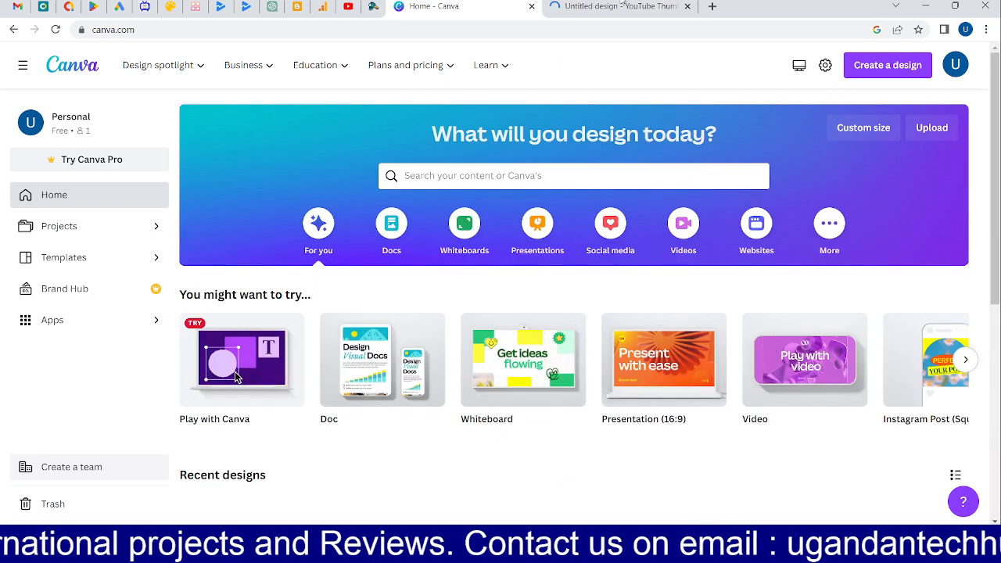
Step: Return to the new YouTube thumbnail design and skip its introductory tour
{"action": "left_click", "coordinate": [620, 6]}
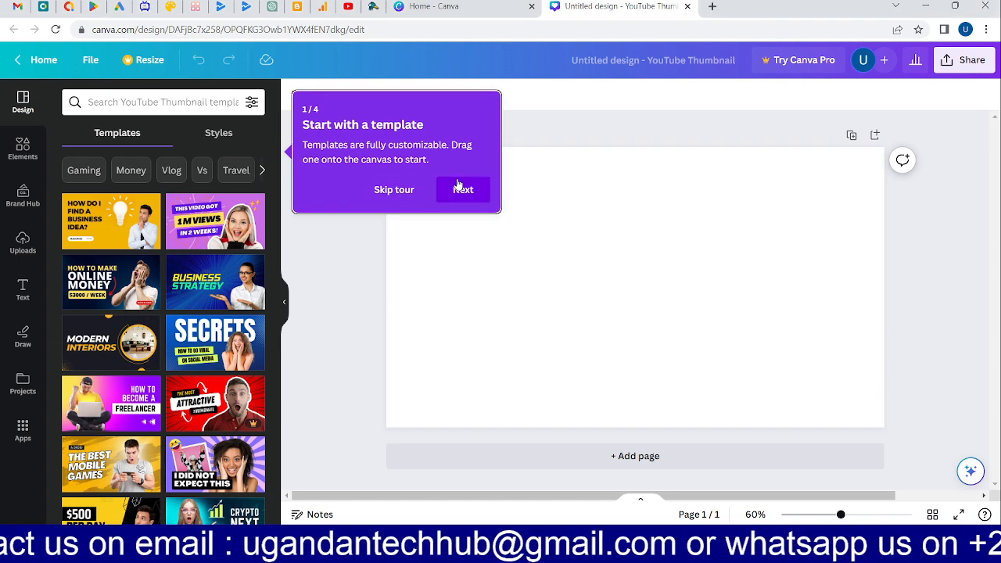
{"action": "left_click", "coordinate": [398, 192]}
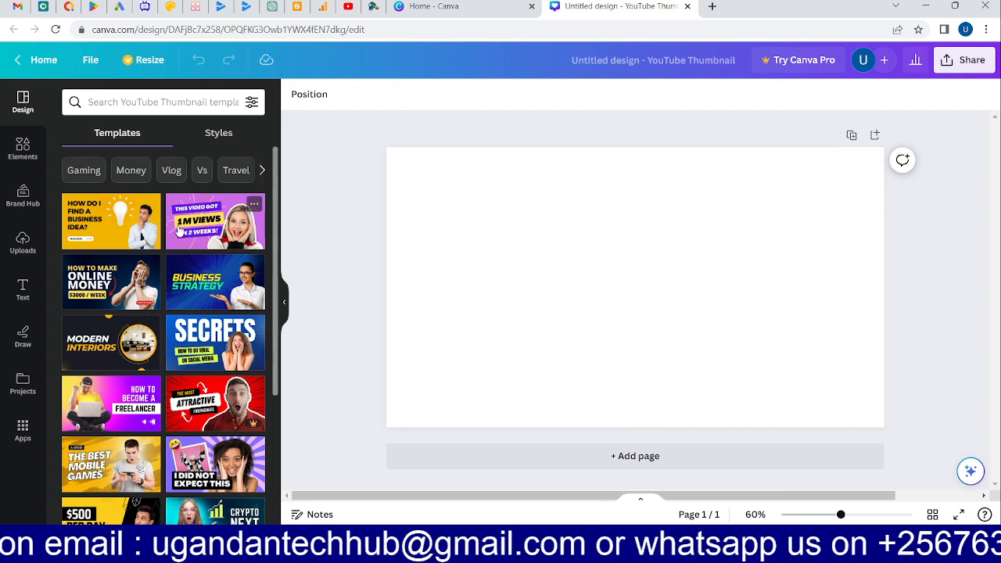
{"action": "scroll", "coordinate": [235, 356], "scroll_direction": "down", "scroll_amount": 3}
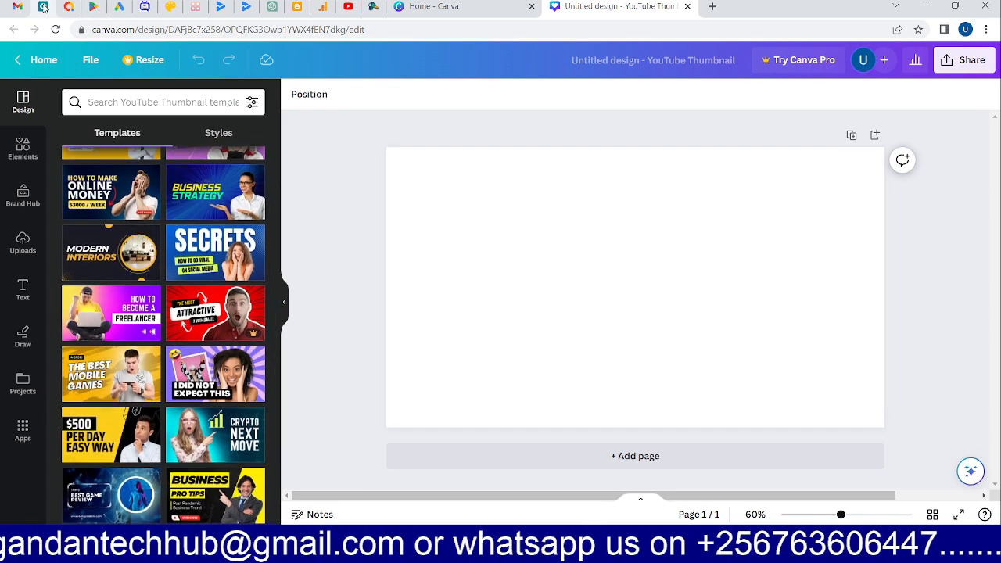
Step: Switch to YouTube Studio and check the title and description of the video being uploaded
{"action": "left_click", "coordinate": [344, 6]}
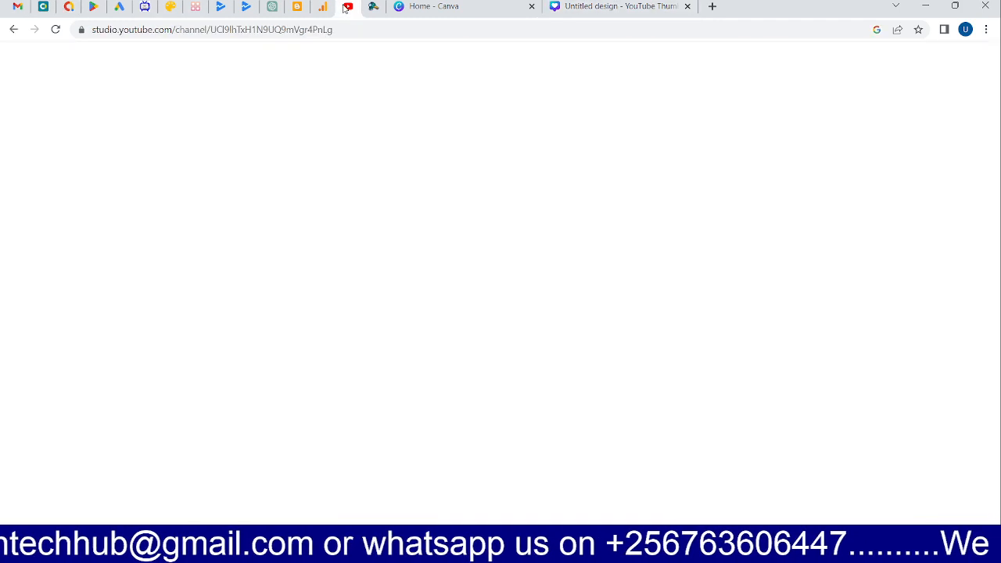
{"action": "scroll", "coordinate": [311, 268], "scroll_direction": "up", "scroll_amount": 3}
{"action": "scroll", "coordinate": [310, 267], "scroll_direction": "up", "scroll_amount": 5}
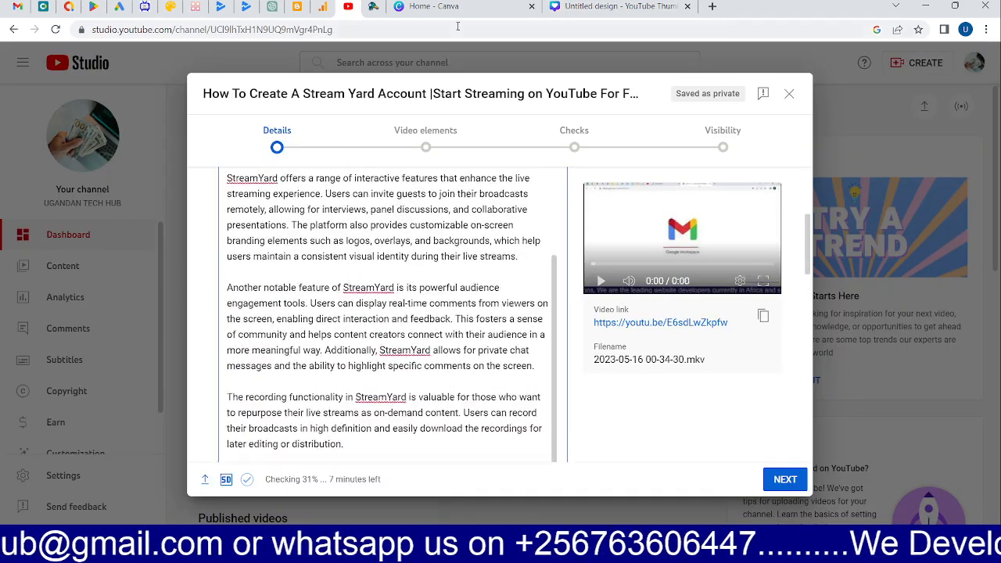
Step: Return to the thumbnail design and apply the yellow brick-wall "Create Thumbnail For Free" template
{"action": "left_click", "coordinate": [618, 7]}
{"action": "scroll", "coordinate": [136, 401], "scroll_direction": "down", "scroll_amount": 2}
{"action": "scroll", "coordinate": [137, 401], "scroll_direction": "down", "scroll_amount": 3}
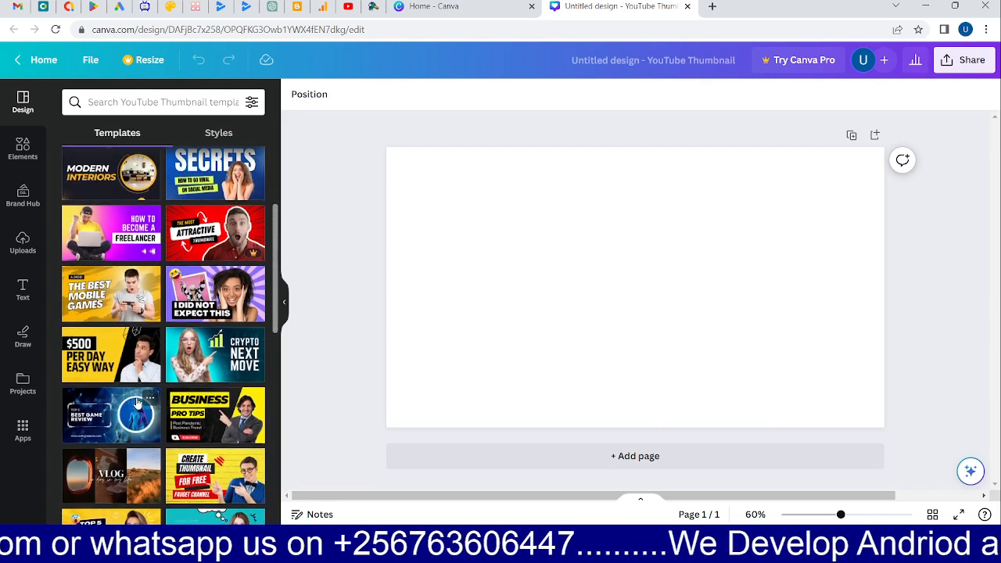
{"action": "scroll", "coordinate": [136, 402], "scroll_direction": "down", "scroll_amount": 2}
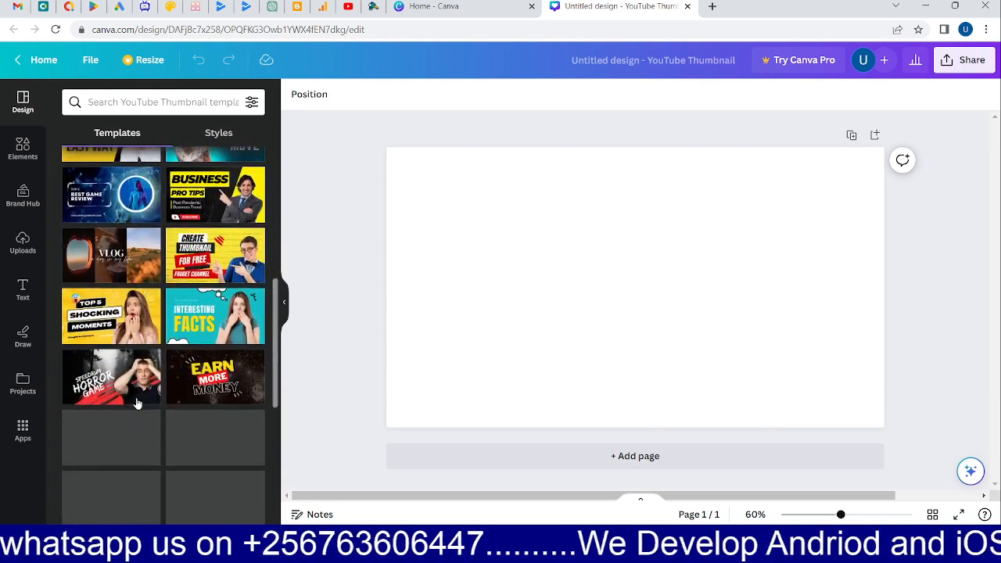
{"action": "scroll", "coordinate": [137, 402], "scroll_direction": "down", "scroll_amount": 1}
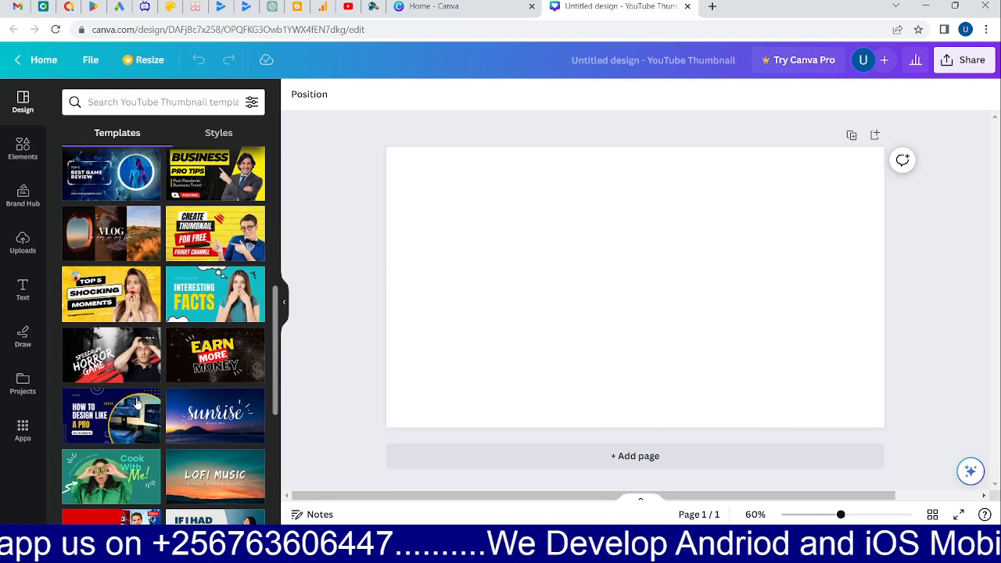
{"action": "left_click", "coordinate": [207, 238]}
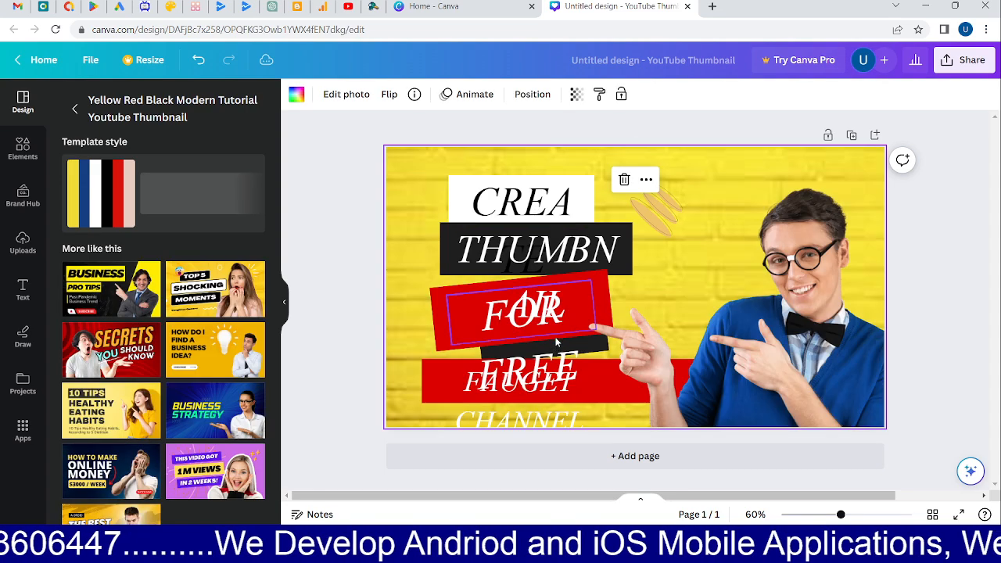
Step: Replace the template's first two headline lines with "HOW" and "TO CREATE"
{"action": "double_click", "coordinate": [536, 201]}
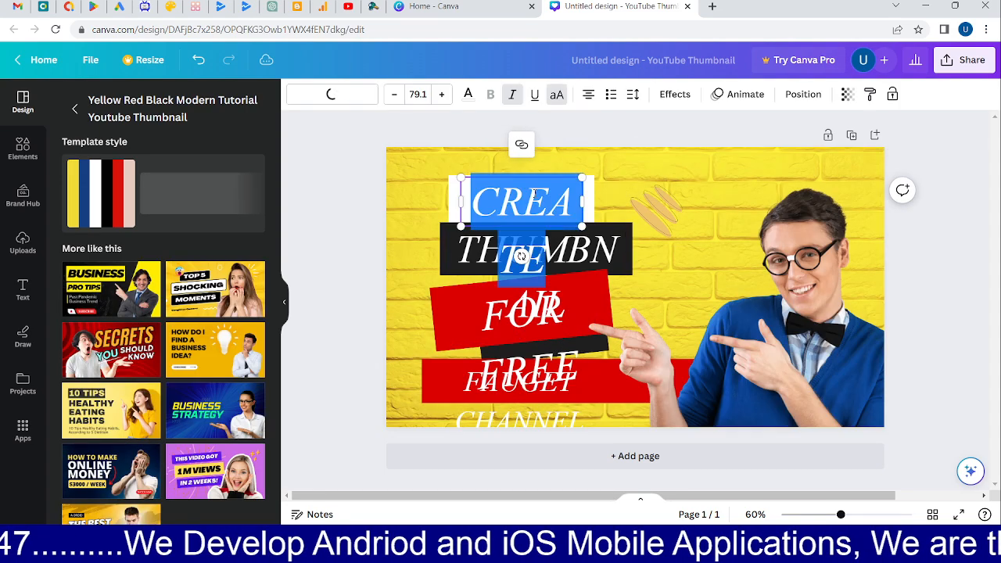
{"action": "type", "text": "HOW"}
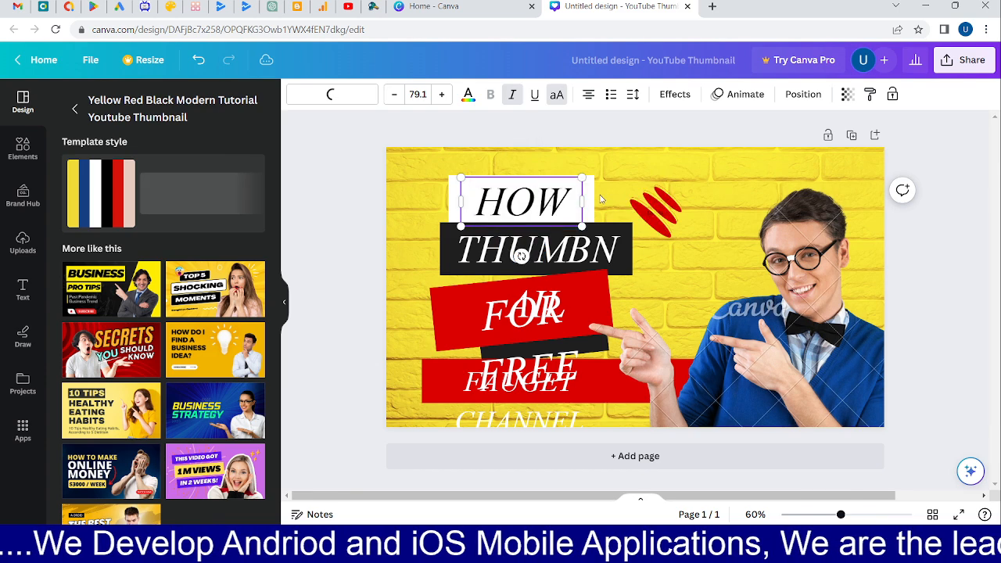
{"action": "double_click", "coordinate": [557, 245]}
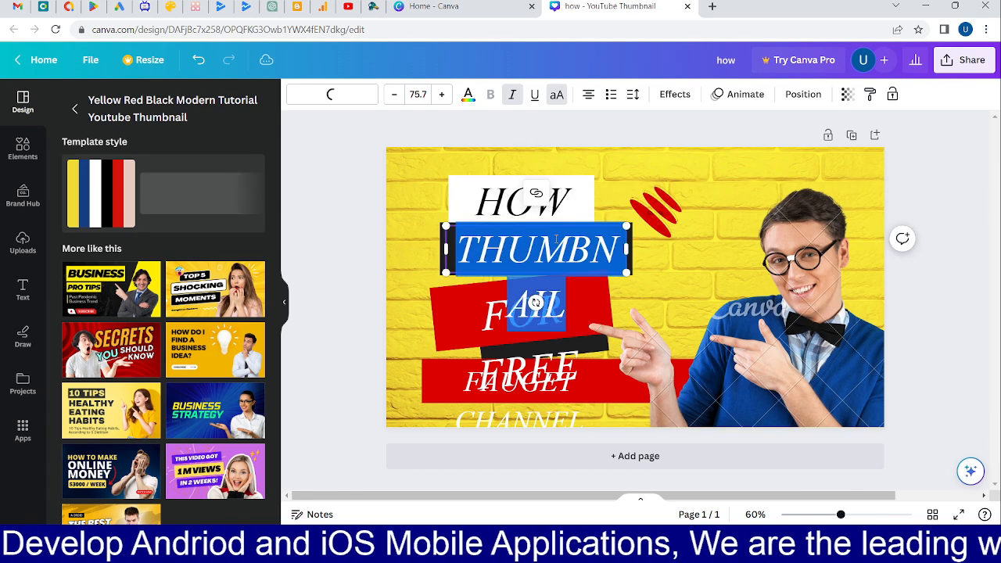
{"action": "type", "text": "TO"}
{"action": "left_click", "coordinate": [501, 318]}
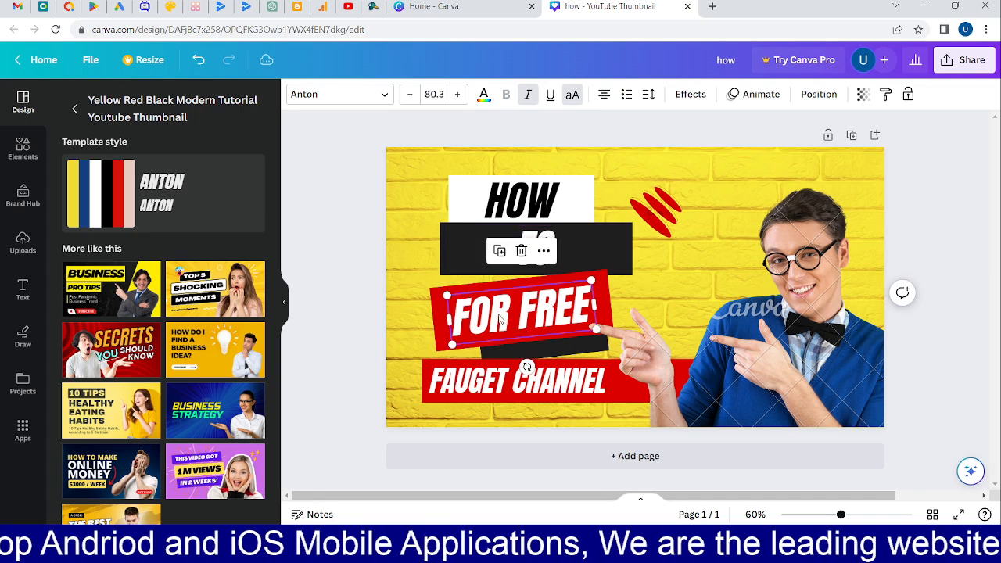
{"action": "double_click", "coordinate": [501, 319]}
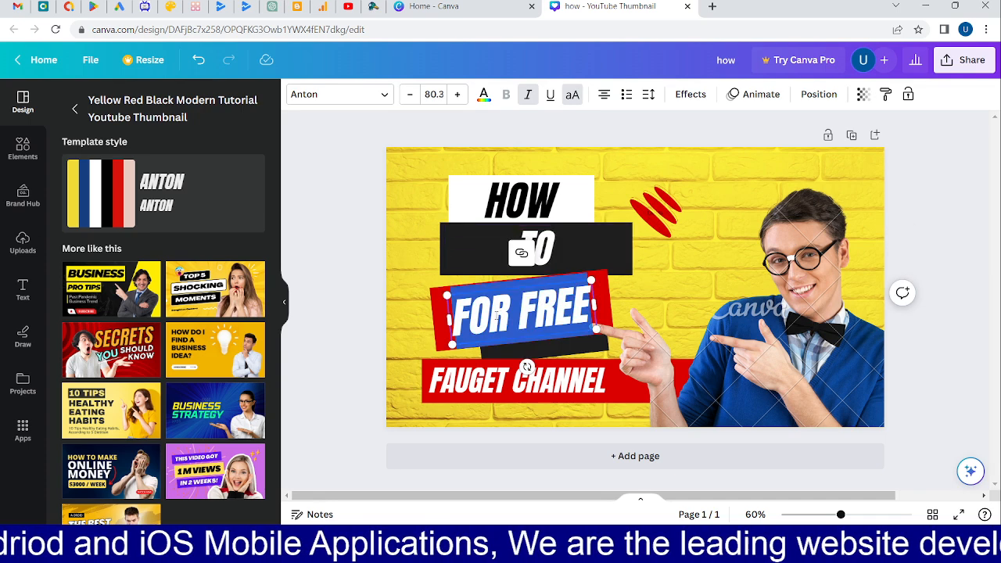
{"action": "left_click", "coordinate": [569, 247]}
{"action": "double_click", "coordinate": [569, 244]}
{"action": "left_click", "coordinate": [568, 243]}
{"action": "type", "text": "CREATE"}
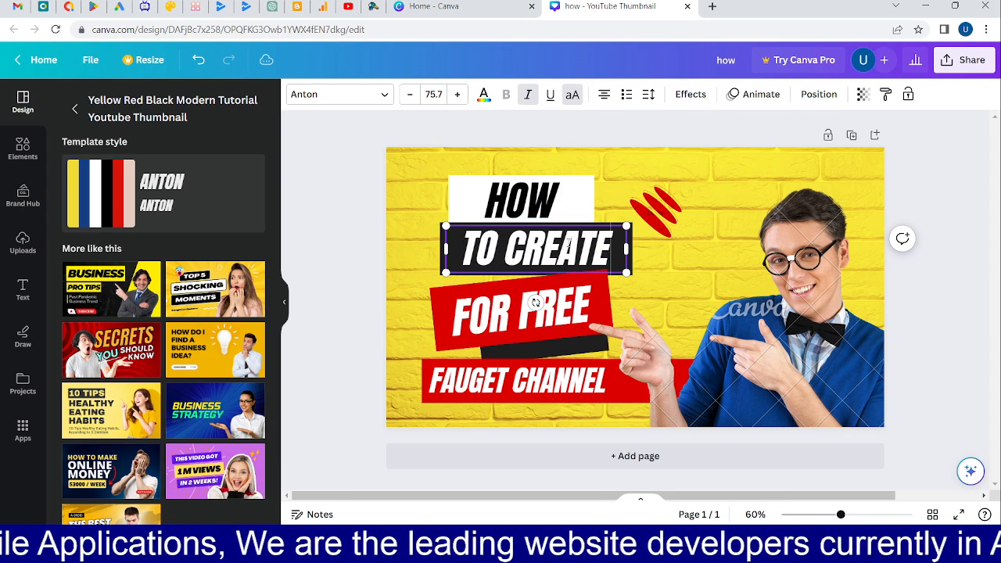
Step: Try replacing the third headline line, "FOR FREE", with "A STREAM"
{"action": "double_click", "coordinate": [508, 322]}
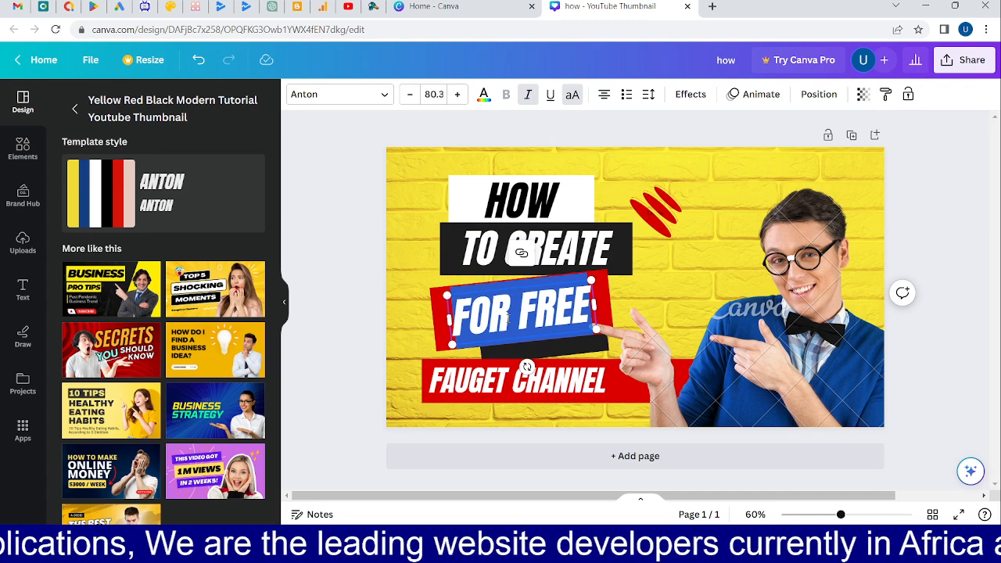
{"action": "type", "text": "A STREA"}
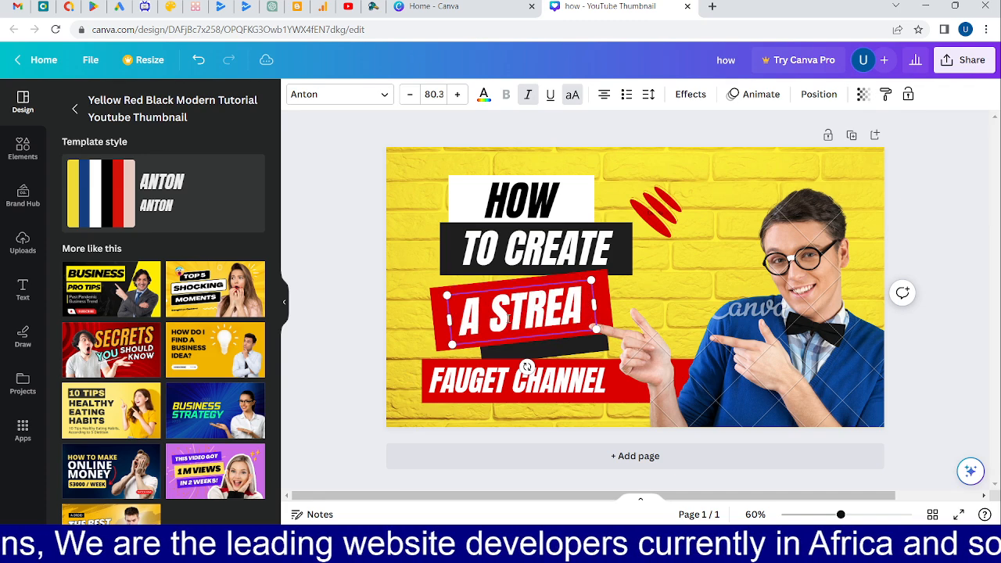
{"action": "type", "text": "M"}
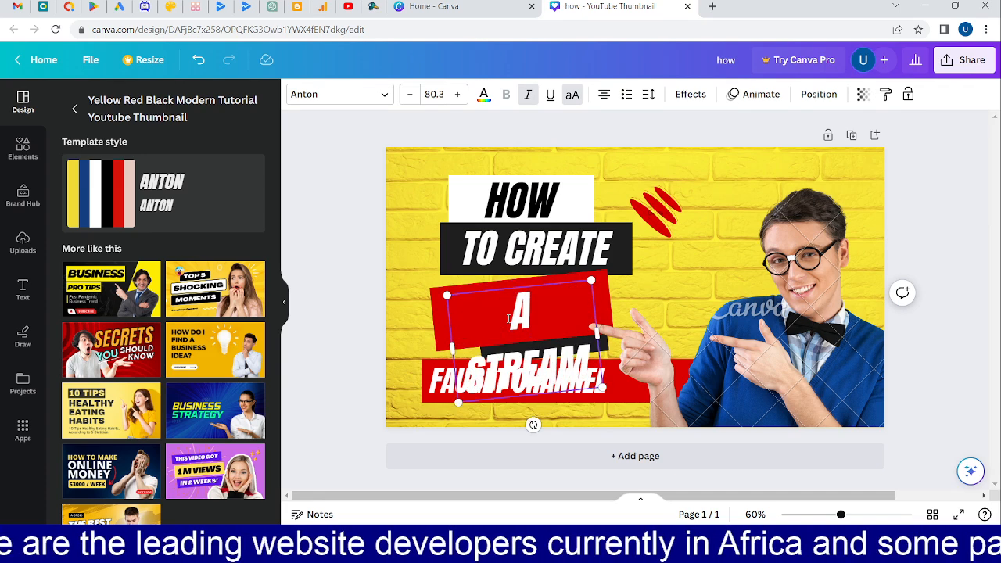
Step: Clear the text of the third headline line and enter "FREE" in its place
{"action": "key", "text": "BackSpace"}
{"action": "key", "text": "BackSpace"}
{"action": "key", "text": "BackSpace"}
{"action": "key", "text": "BackSpace"}
{"action": "key", "text": "BackSpace"}
{"action": "key", "text": "BackSpace"}
{"action": "key", "text": "BackSpace"}
{"action": "key", "text": "BackSpace"}
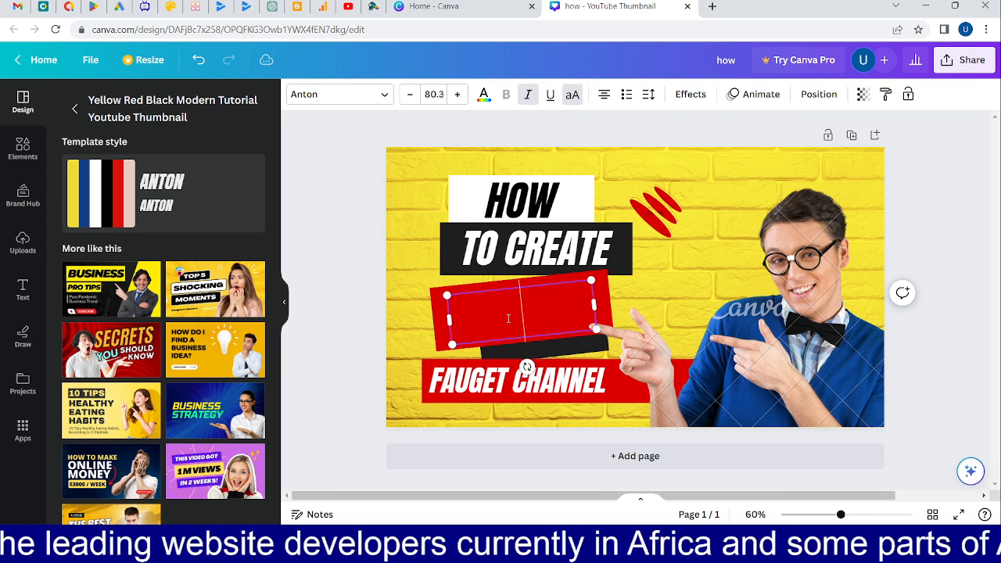
{"action": "type", "text": "FREE"}
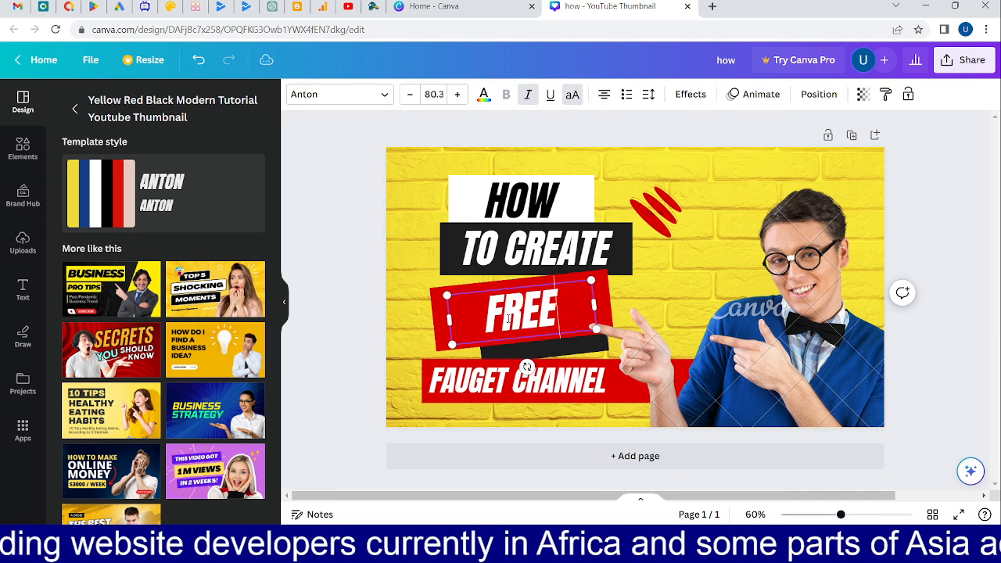
Step: Replace the "FAUGET CHANNEL" text in the lowest red bar with "STREAM YARD ACCOUNT"
{"action": "left_click", "coordinate": [466, 386]}
{"action": "double_click", "coordinate": [466, 386]}
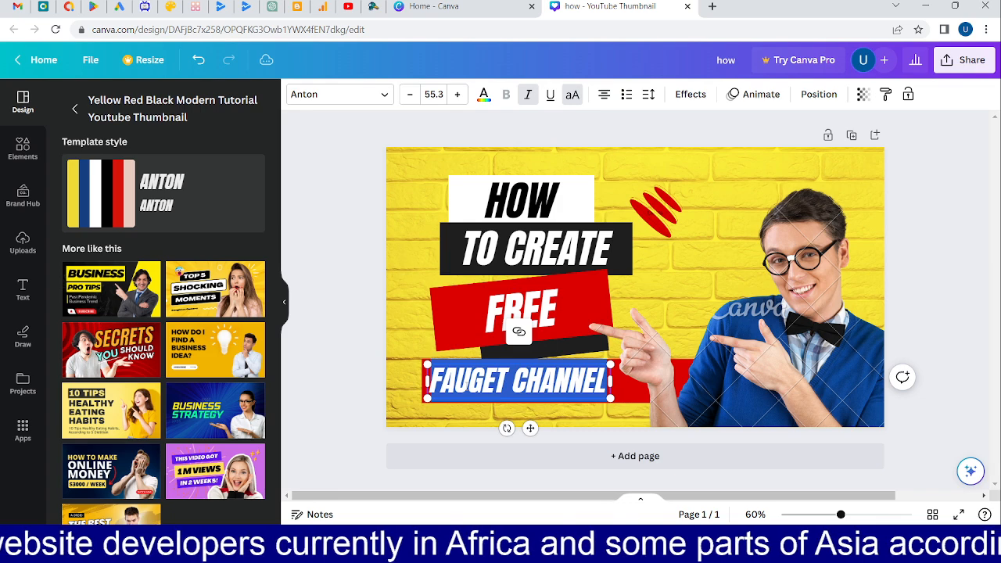
{"action": "type", "text": "STREAM"}
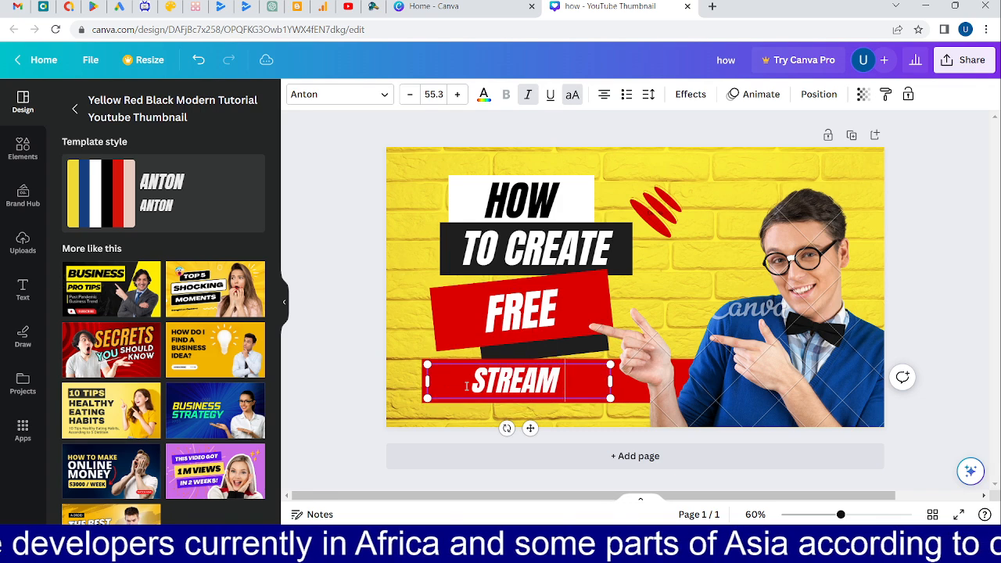
{"action": "type", "text": " YARD"}
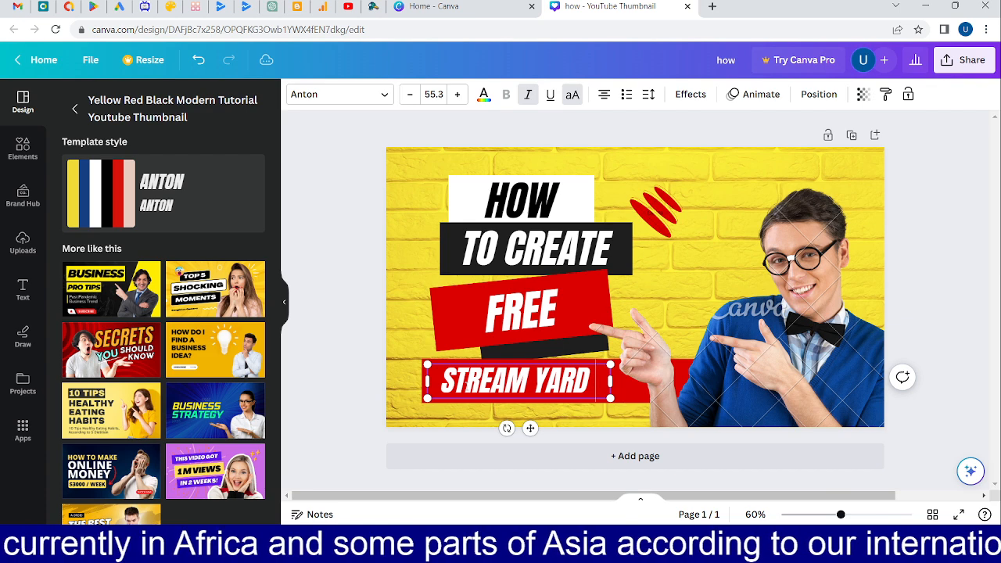
{"action": "type", "text": " ACCOUNT"}
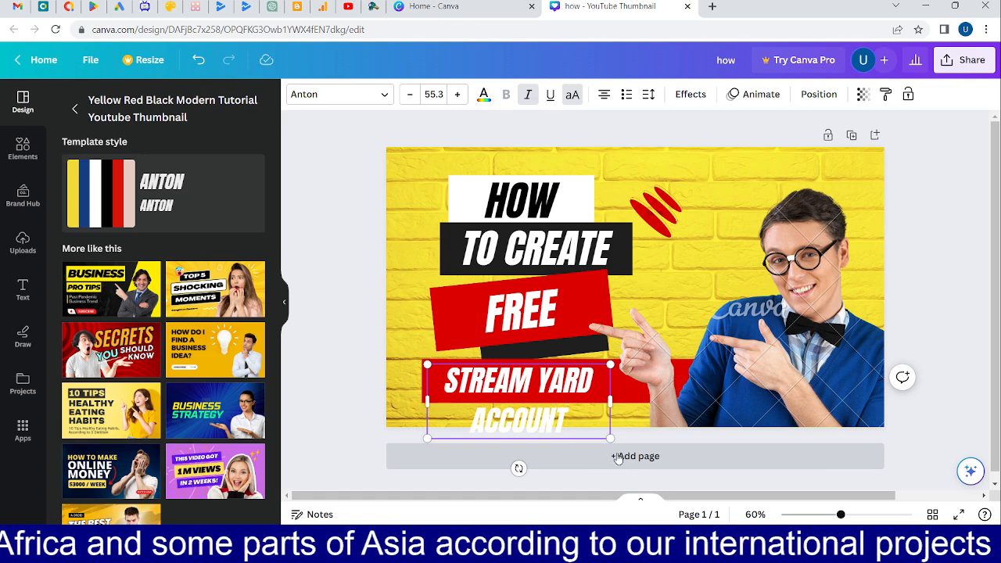
Step: Resize the "STREAM YARD ACCOUNT" text to about size 44.8 on a single line and position it inside the red bar
{"action": "left_click_drag", "start_coordinate": [612, 399], "coordinate": [633, 399]}
{"action": "left_click_drag", "start_coordinate": [545, 427], "coordinate": [540, 426]}
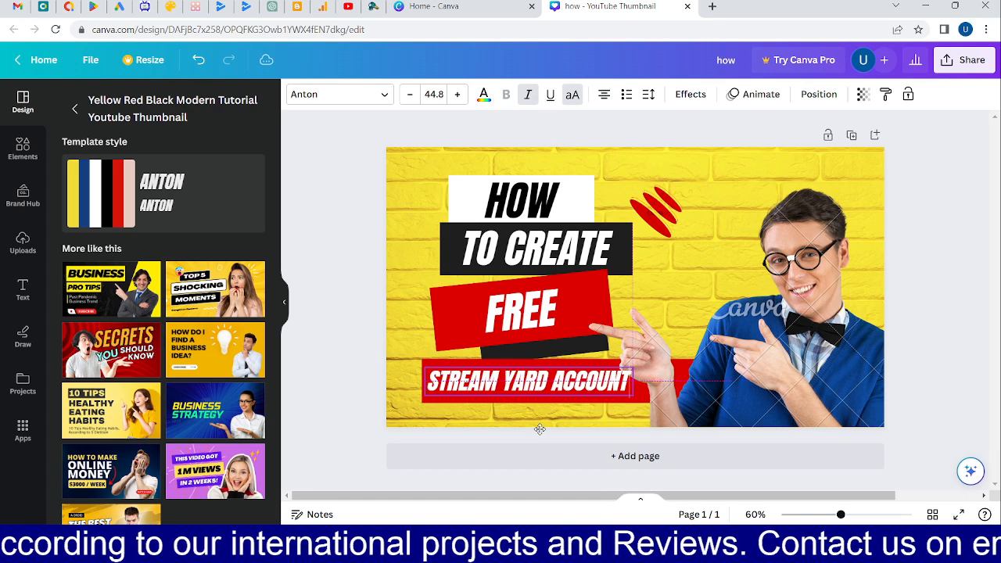
{"action": "left_click", "coordinate": [937, 255]}
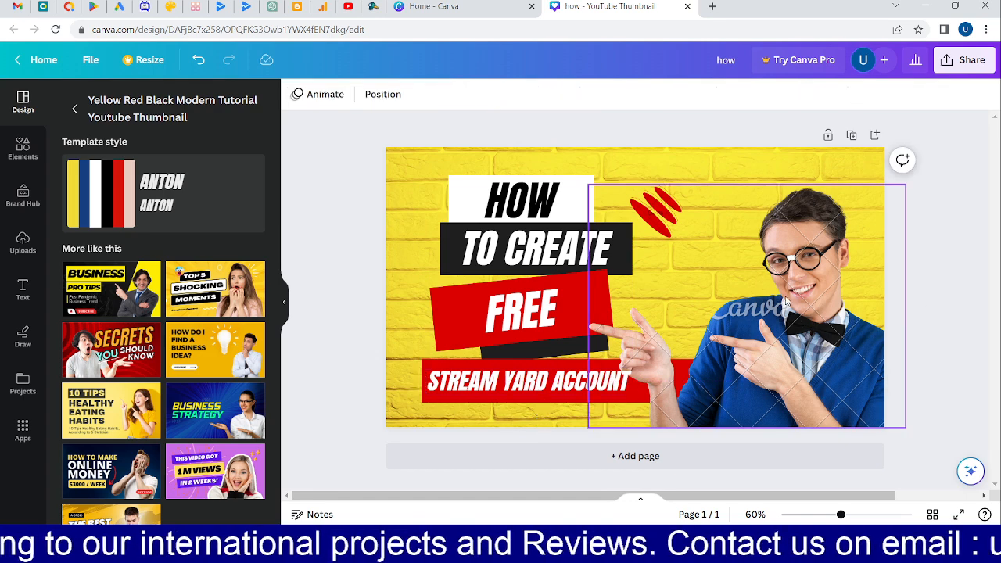
Step: Move the photo of the pointing man slightly up and to the right, away from the headline text
{"action": "mouse_move", "coordinate": [785, 298]}
{"action": "left_mouse_down"}
{"action": "mouse_move", "coordinate": [917, 403]}
{"action": "mouse_move", "coordinate": [790, 328]}
{"action": "mouse_move", "coordinate": [771, 275]}
{"action": "mouse_move", "coordinate": [774, 296]}
{"action": "mouse_move", "coordinate": [794, 281]}
{"action": "mouse_move", "coordinate": [794, 295]}
{"action": "left_mouse_up"}
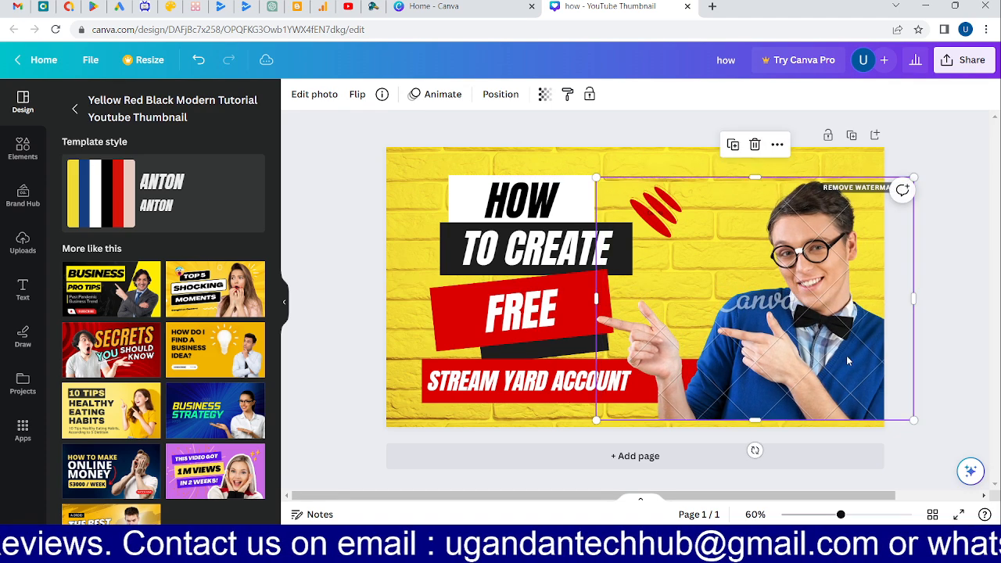
{"action": "left_click", "coordinate": [942, 287]}
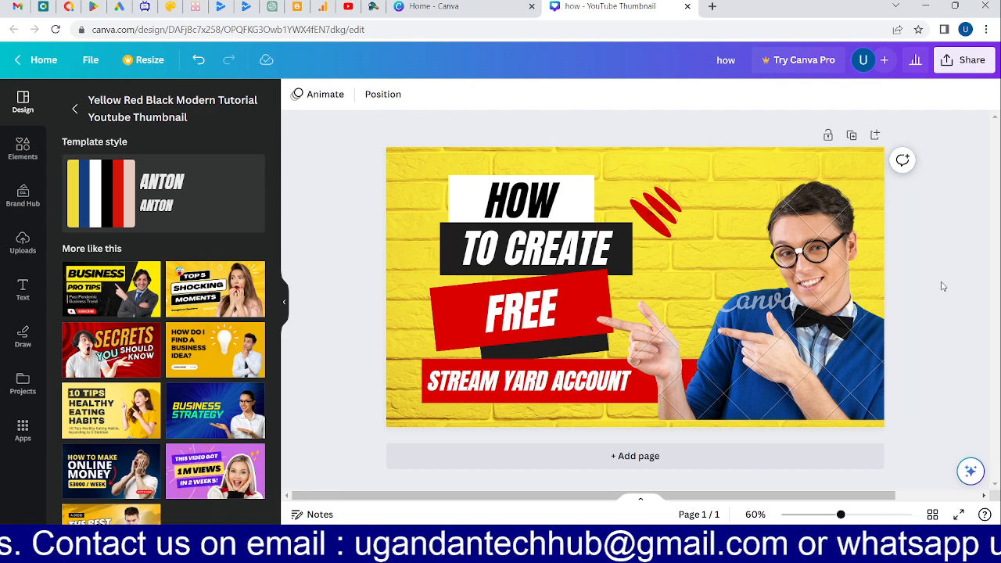